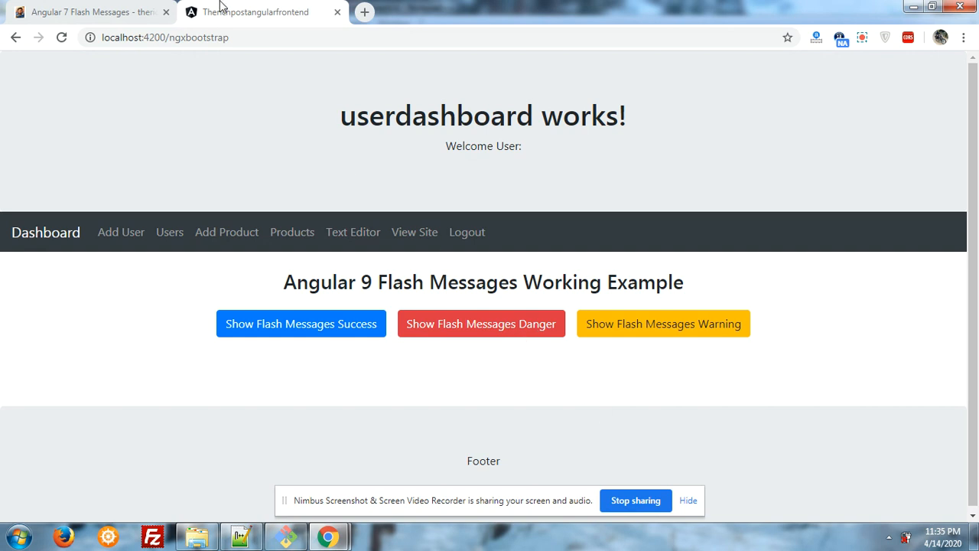
Switch to the 'Angular 7 Flash Messages - therichpost' browser tab.
left_click(92, 12)
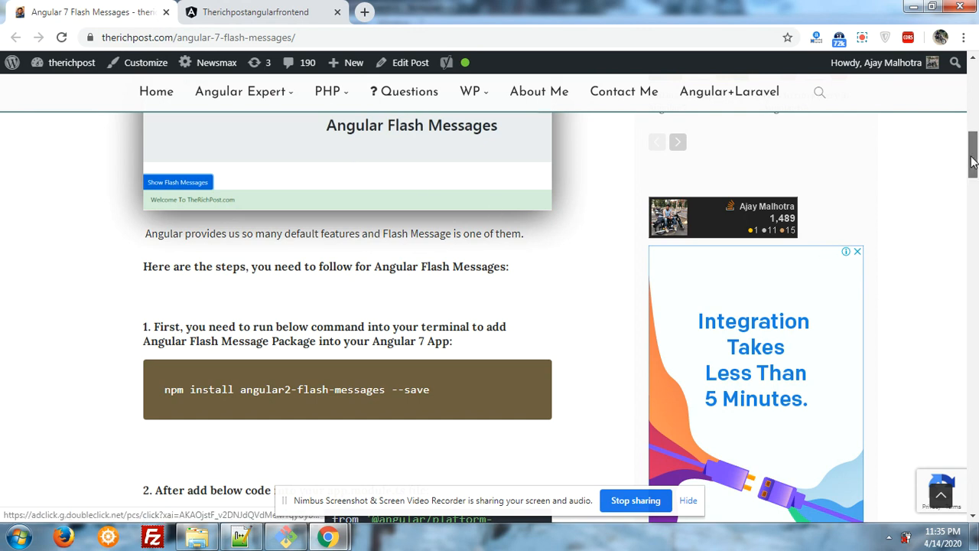
left_click_drag(974, 162, 973, 170)
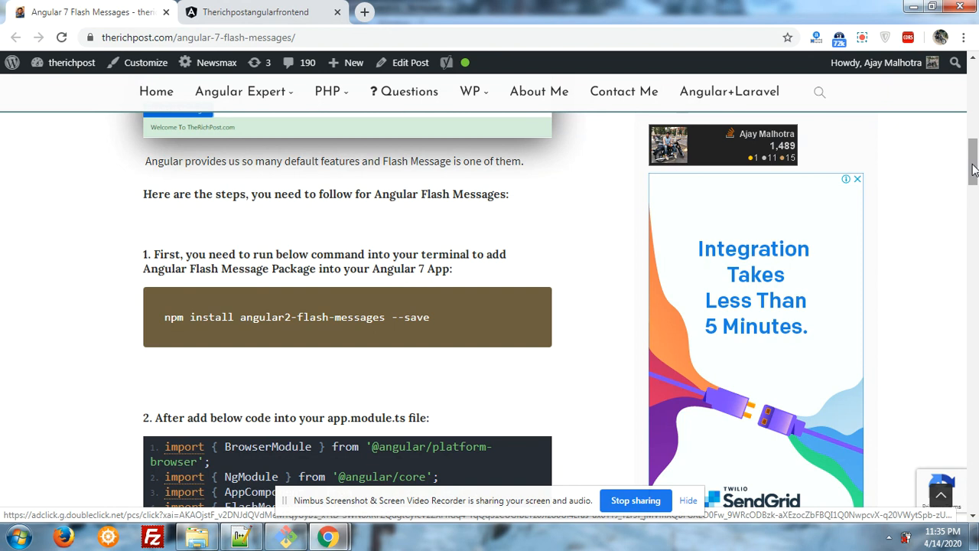
left_click_drag(974, 170, 975, 190)
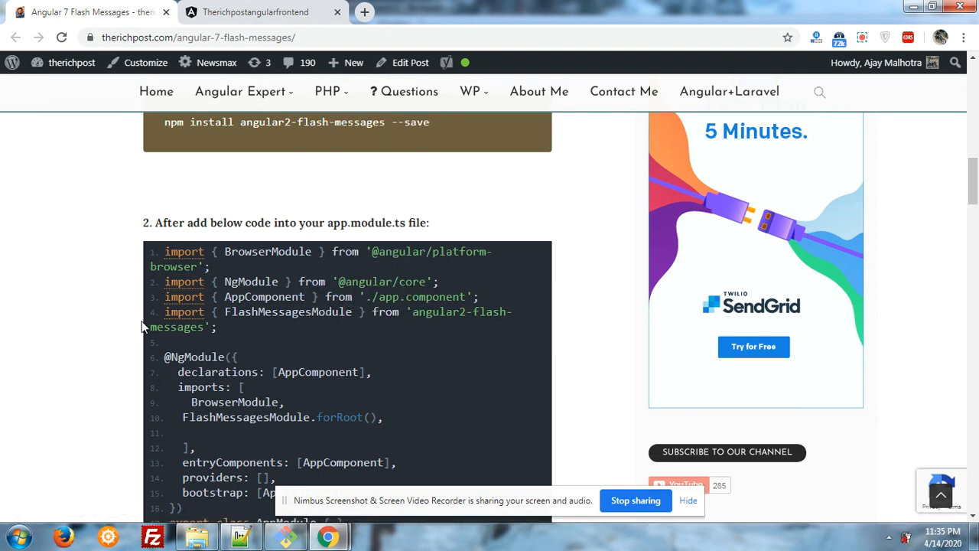
mouse_move(167, 312)
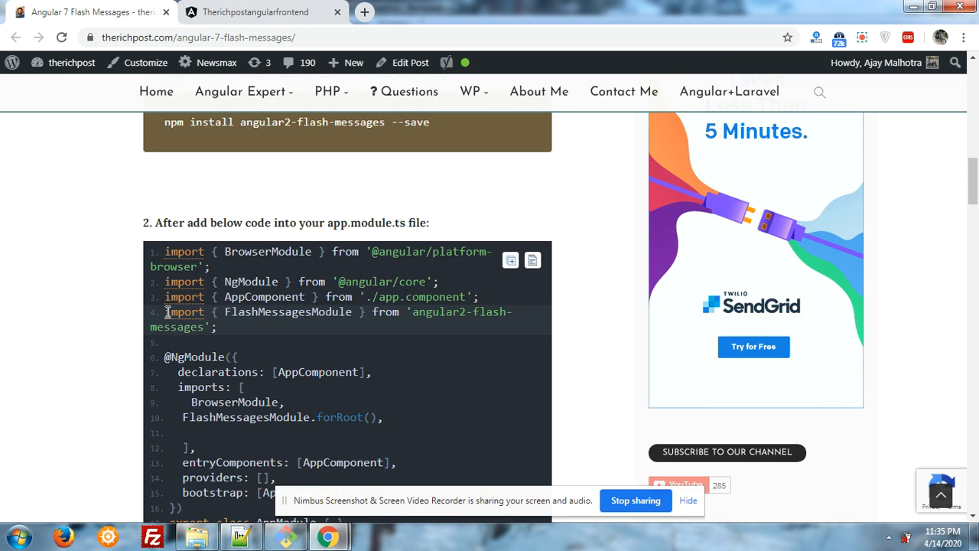
left_click_drag(165, 313, 221, 338)
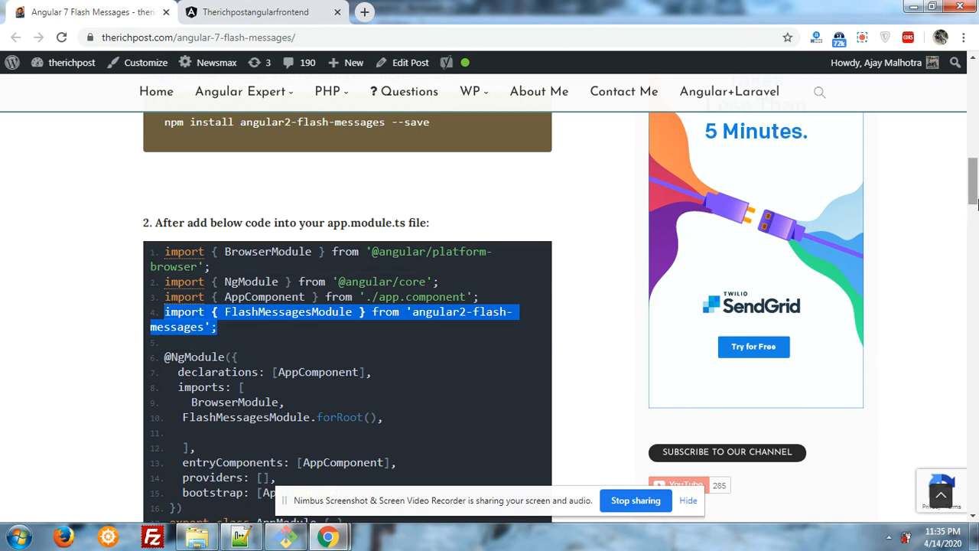
left_click_drag(973, 200, 973, 215)
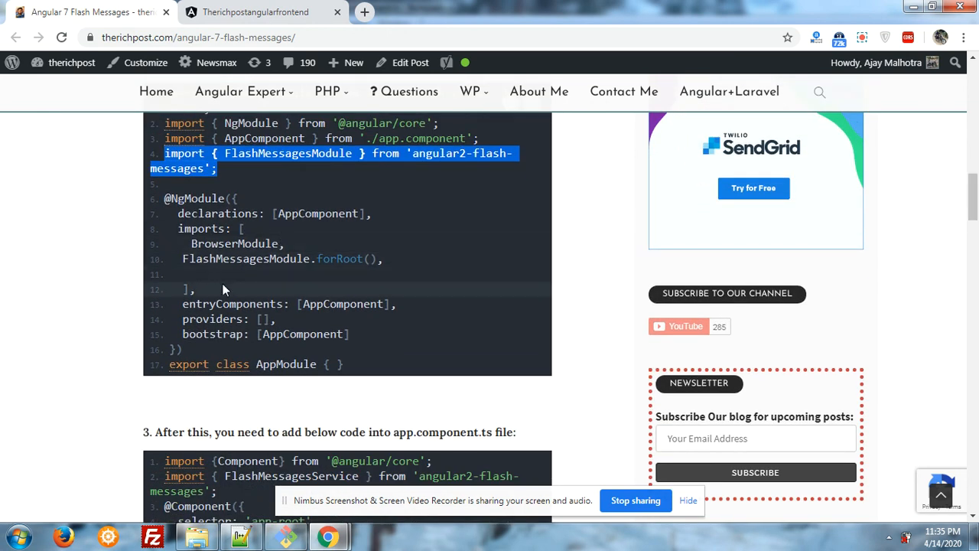
left_click_drag(182, 259, 400, 274)
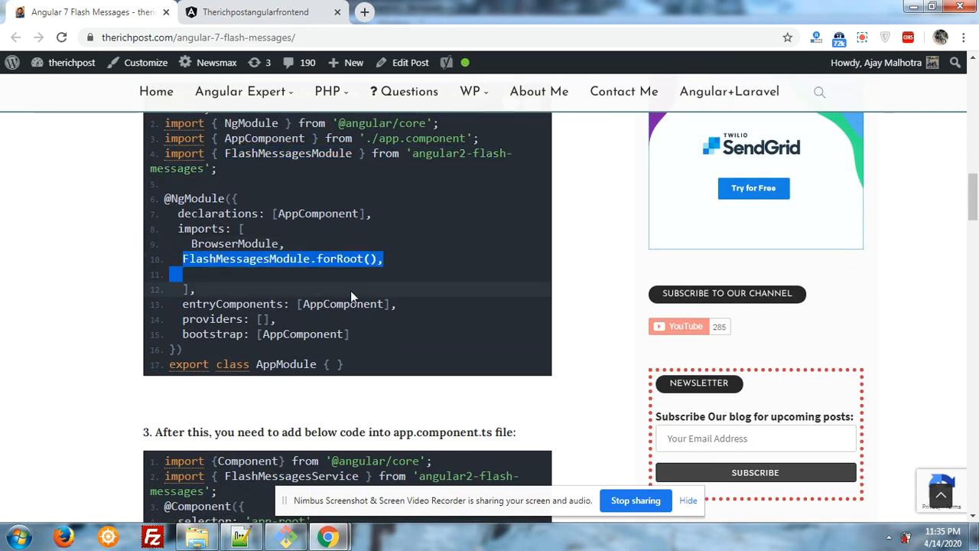
triple_click(386, 251)
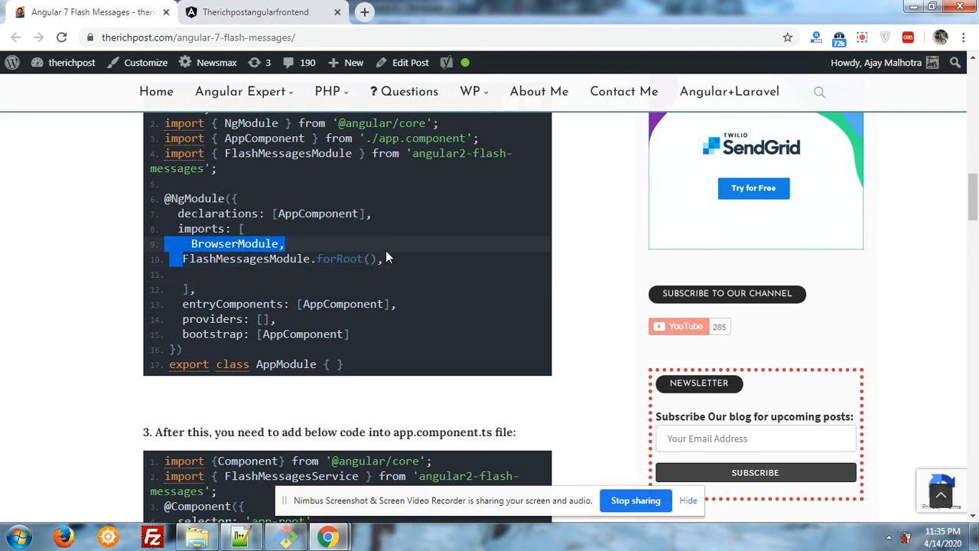
triple_click(386, 256)
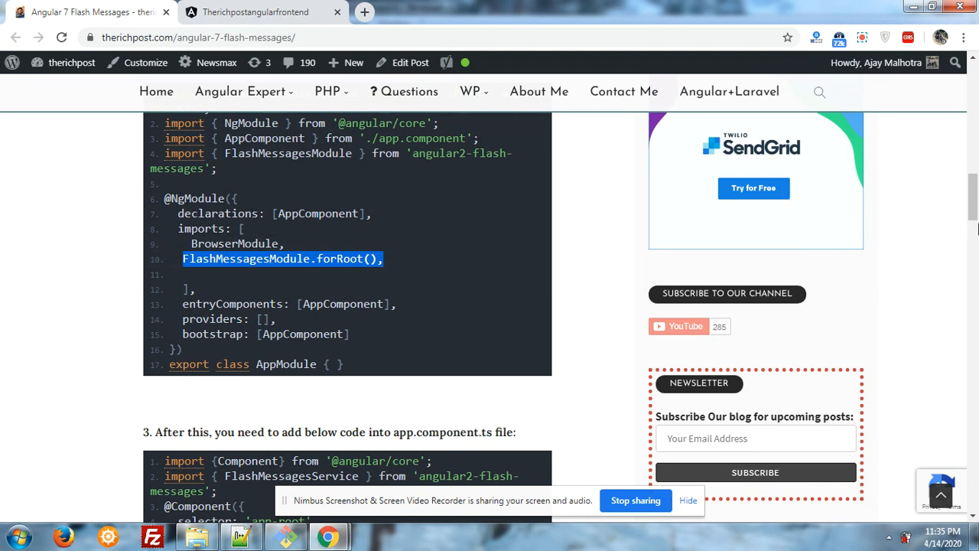
left_click_drag(977, 222, 977, 241)
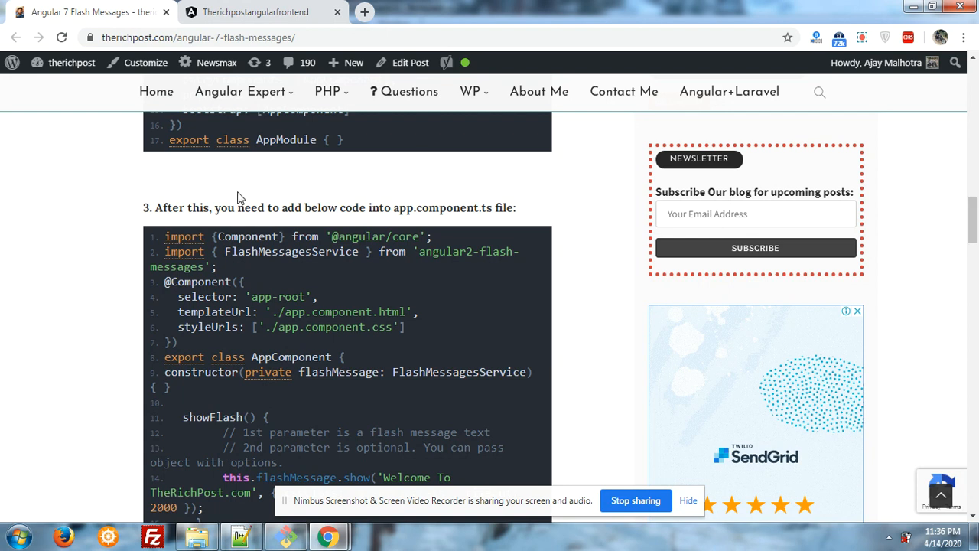
mouse_move(165, 253)
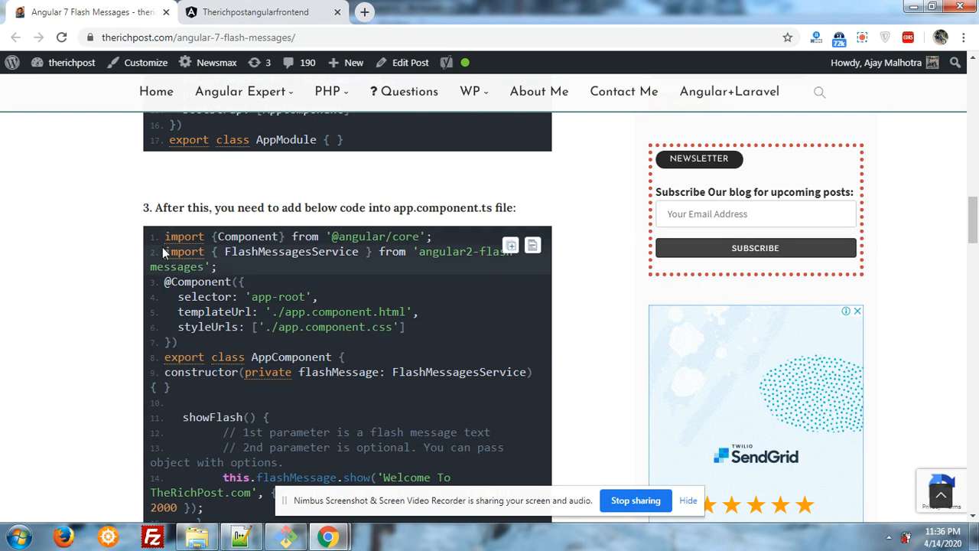
Highlight the FlashMessagesService import in app.component.ts, then return to the localhost:4200 tab.
left_click_drag(218, 253, 165, 239)
left_click(219, 268)
left_click_drag(219, 268, 165, 249)
left_click(277, 7)
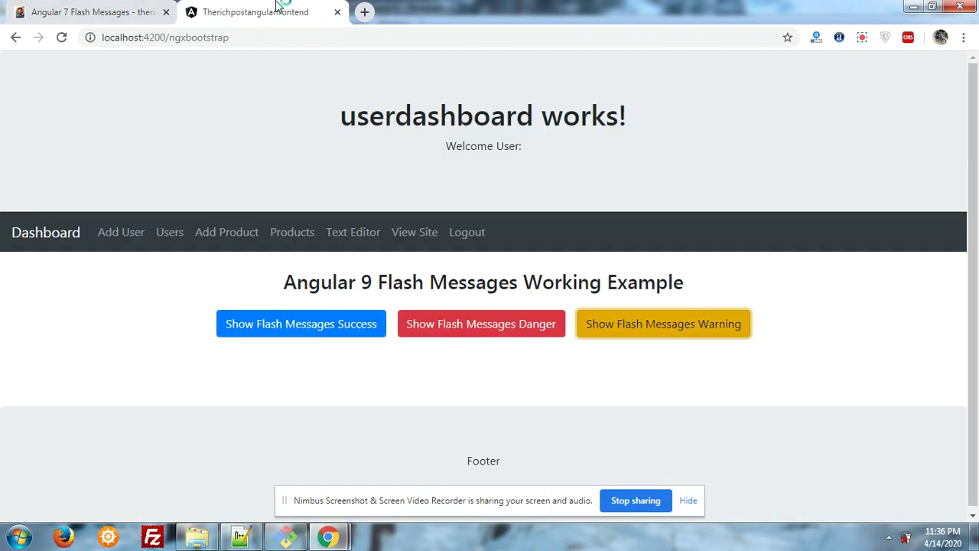
Review the HTML template's three flash message button lines in Notepad++.
left_click(242, 537)
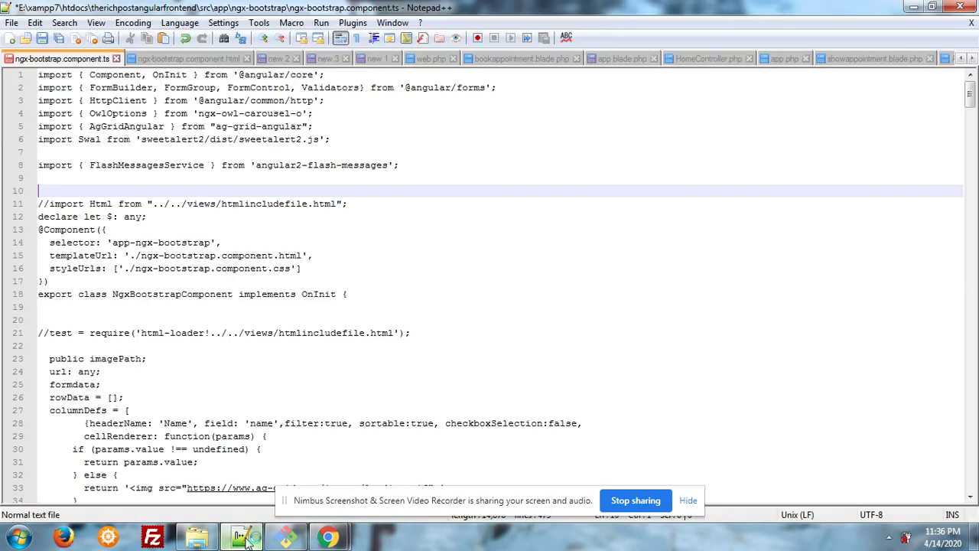
left_click(185, 63)
left_click(133, 176)
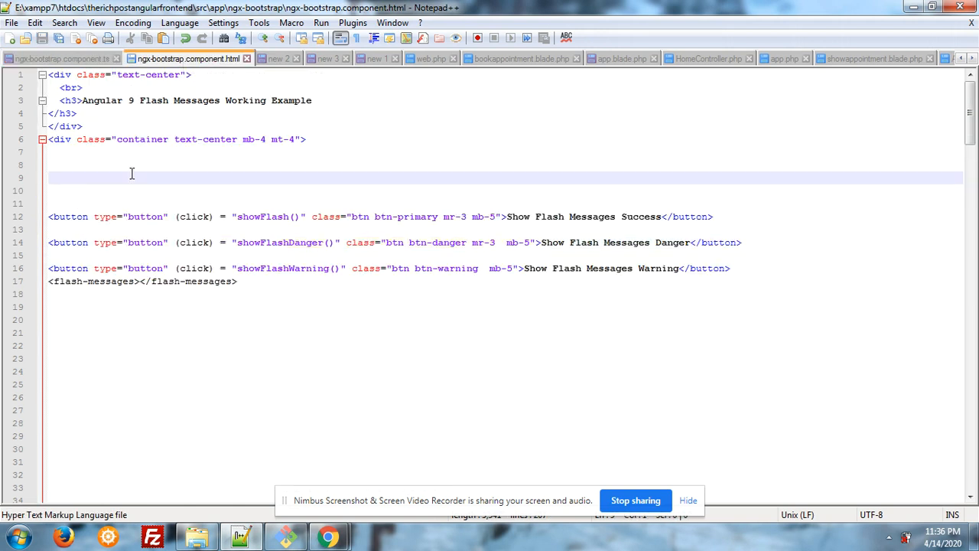
left_click_drag(49, 218, 313, 281)
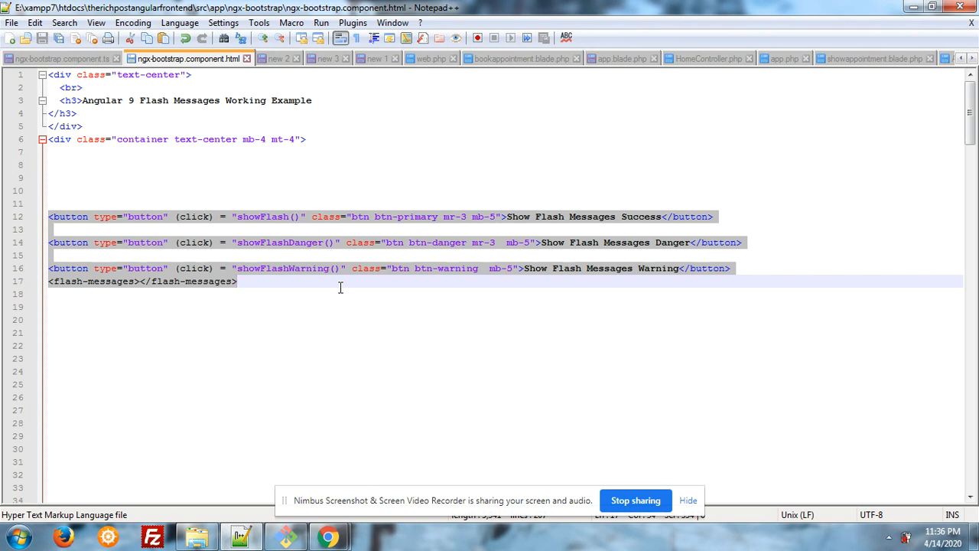
left_click(341, 303)
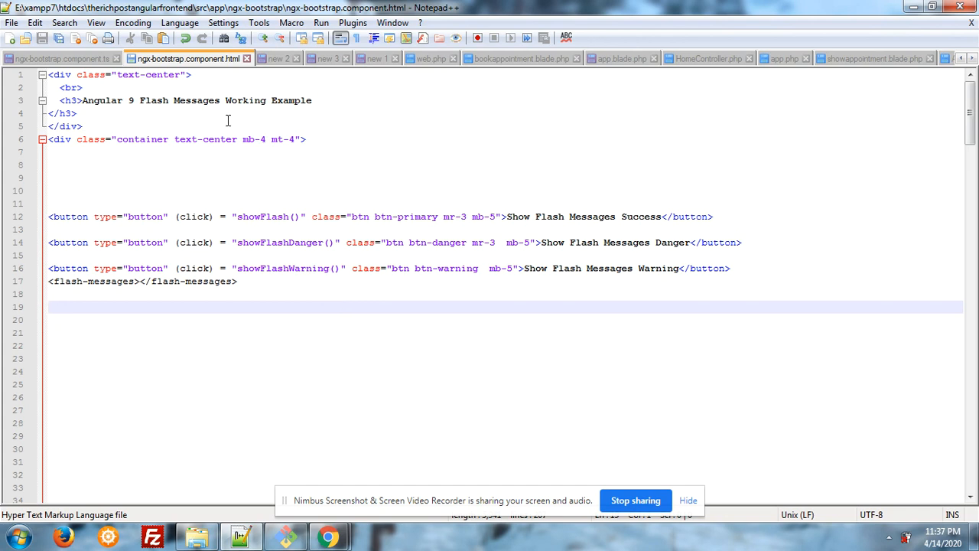
left_click(61, 59)
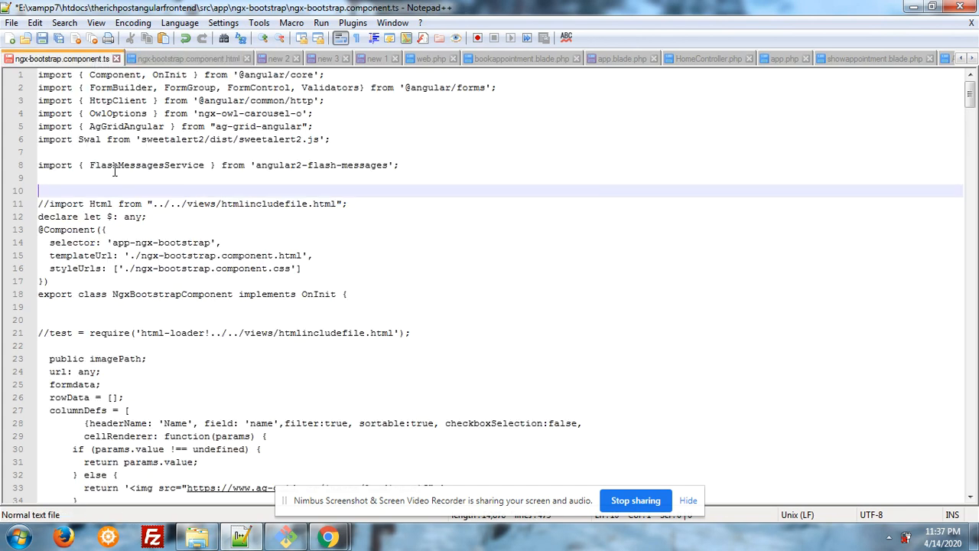
mouse_move(971, 98)
left_mouse_down()
mouse_move(975, 198)
mouse_move(970, 186)
left_mouse_up()
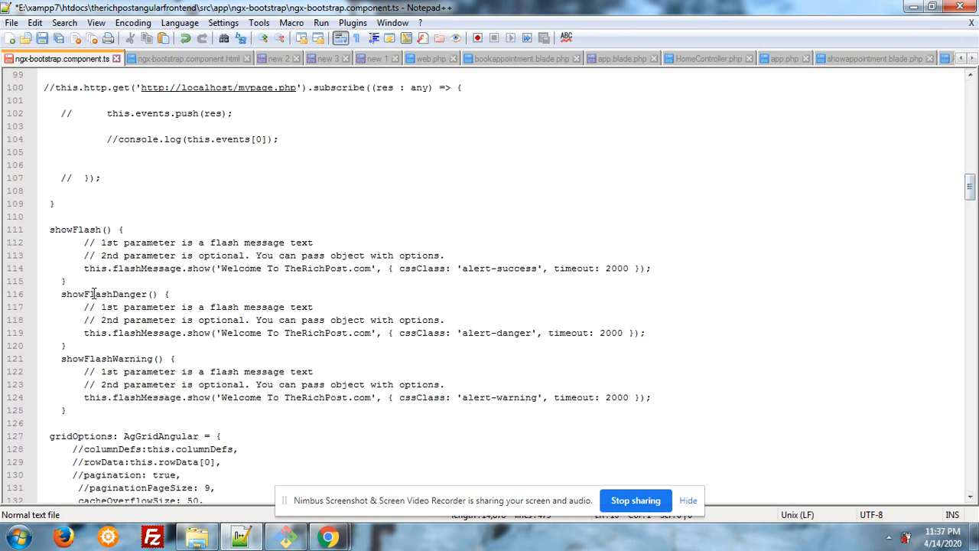
mouse_move(50, 228)
left_mouse_down()
mouse_move(93, 358)
mouse_move(95, 417)
left_mouse_up()
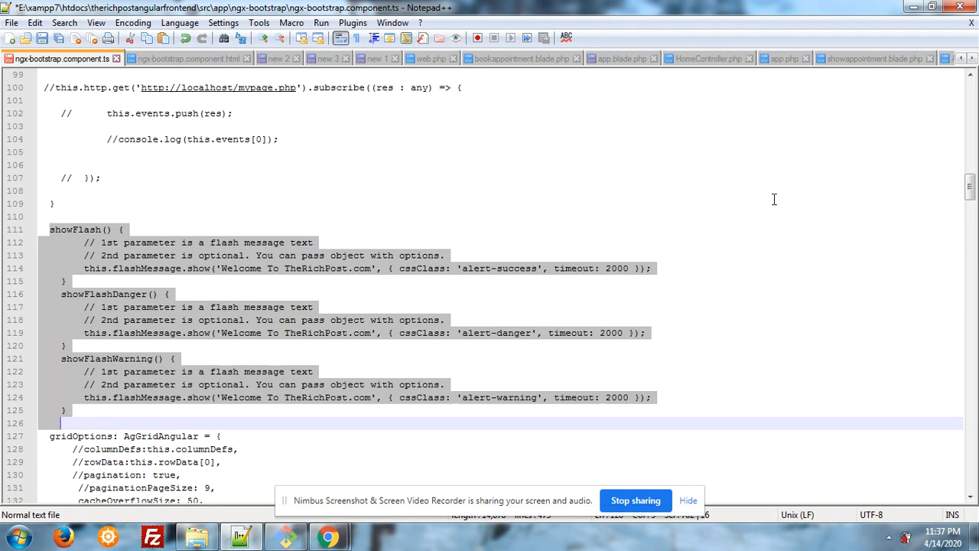
mouse_move(971, 187)
left_mouse_down()
mouse_move(970, 115)
mouse_move(971, 179)
left_mouse_up()
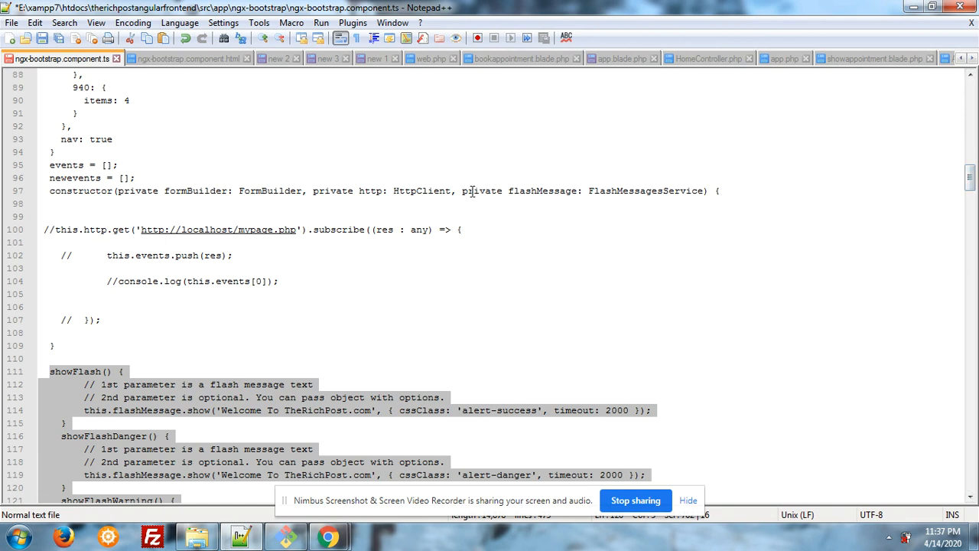
Highlight the flashMessage constructor parameter and showFlashDanger method, then switch to the Angular app in Chrome.
mouse_move(462, 190)
left_mouse_down()
mouse_move(540, 164)
mouse_move(681, 179)
mouse_move(705, 194)
left_mouse_up()
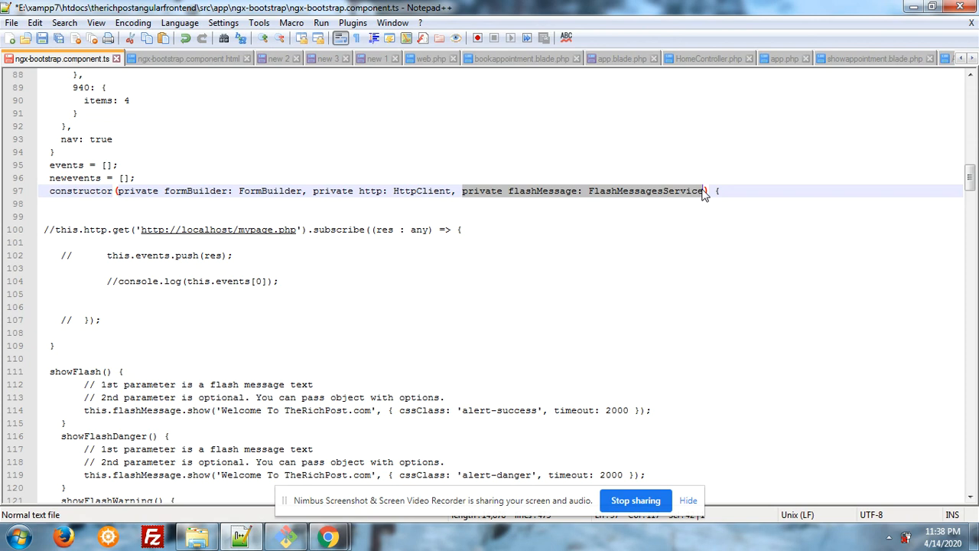
mouse_move(970, 184)
left_mouse_down()
mouse_move(971, 392)
mouse_move(970, 191)
left_mouse_up()
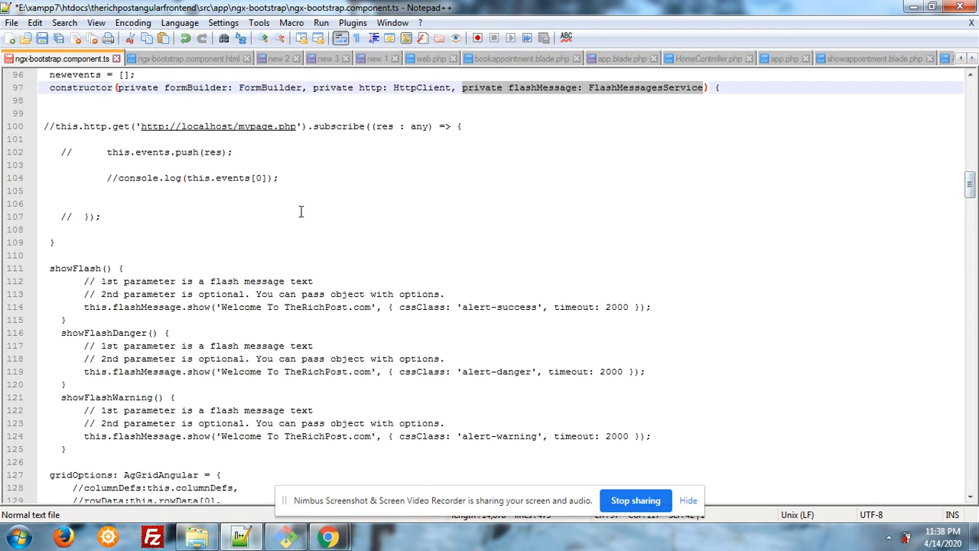
left_click_drag(61, 333, 96, 382)
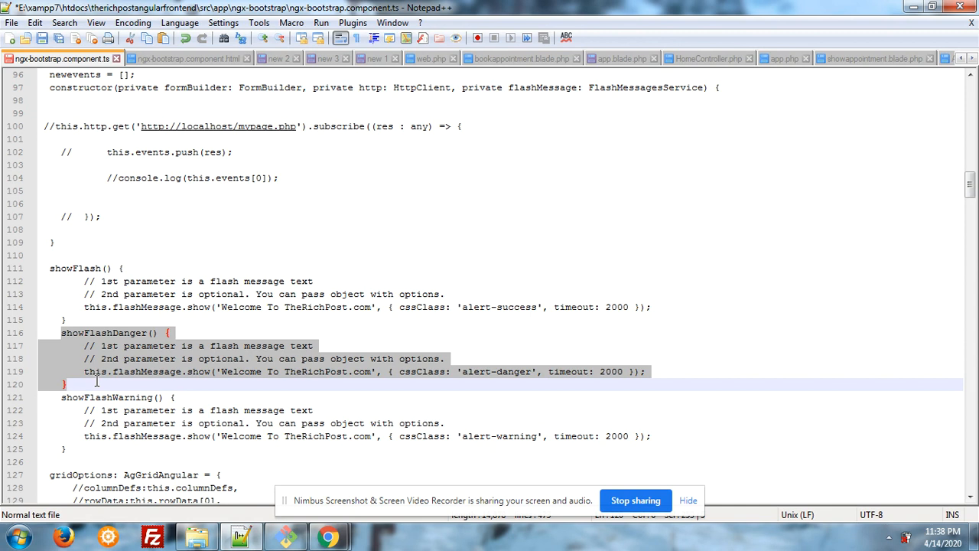
left_click(339, 536)
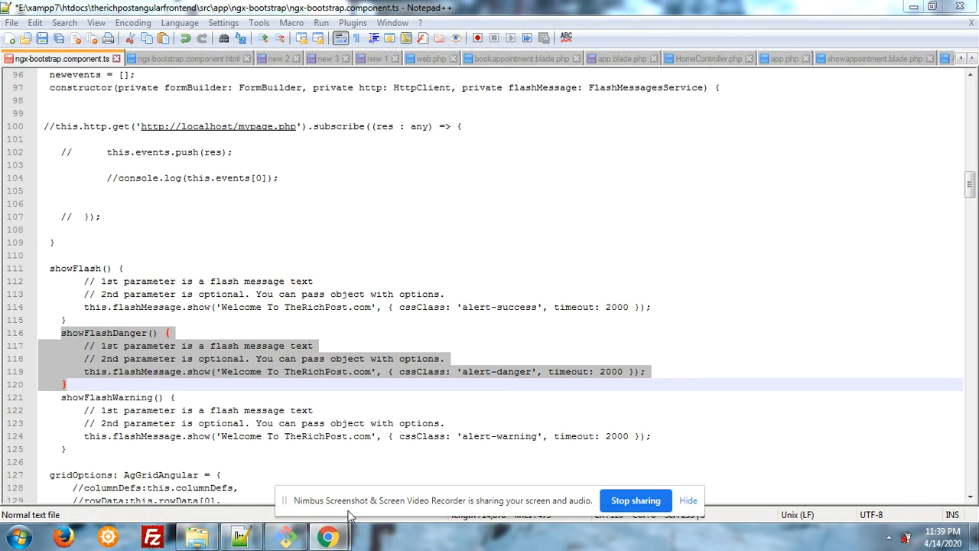
mouse_move(327, 537)
left_click(294, 493)
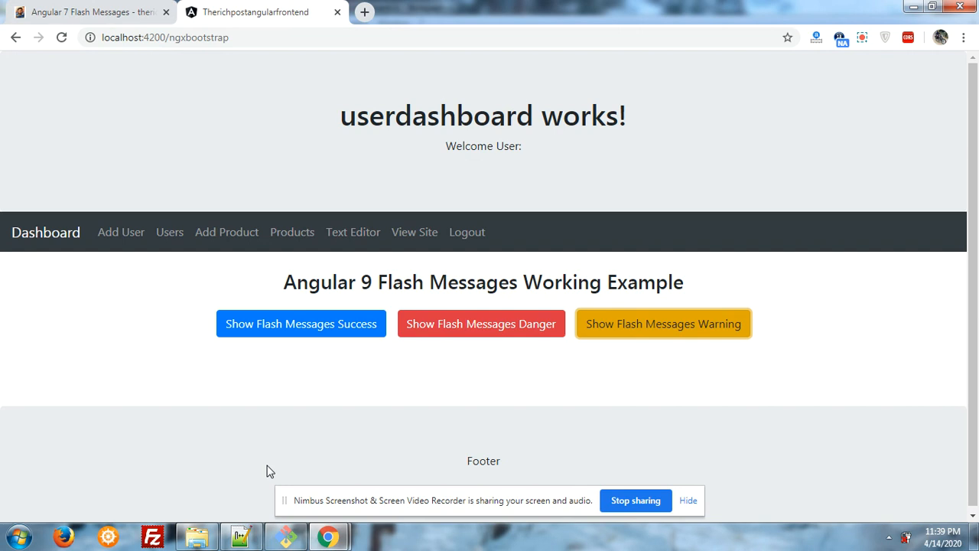
Trigger the green Success, red Danger and yellow Warning flash alerts repeatedly and watch them expire.
left_click(330, 335)
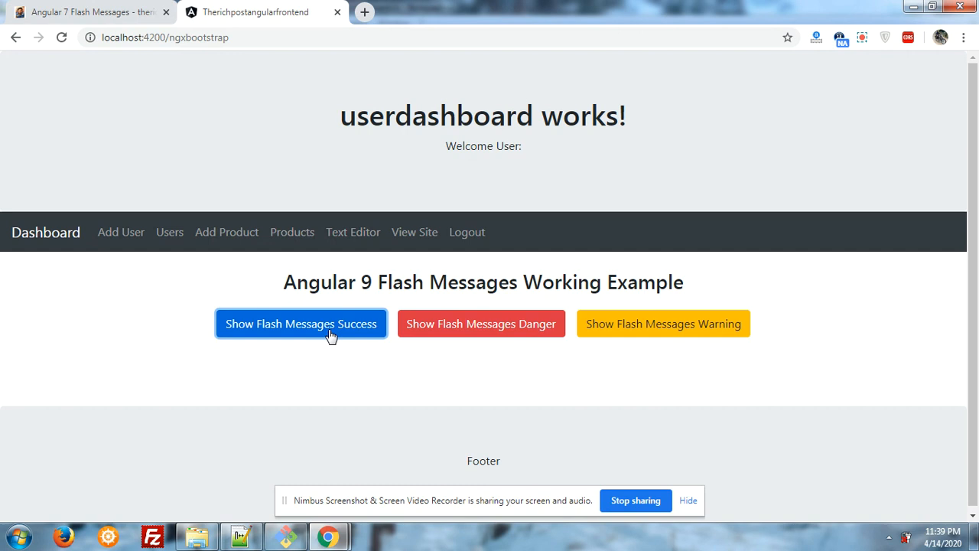
left_click(433, 331)
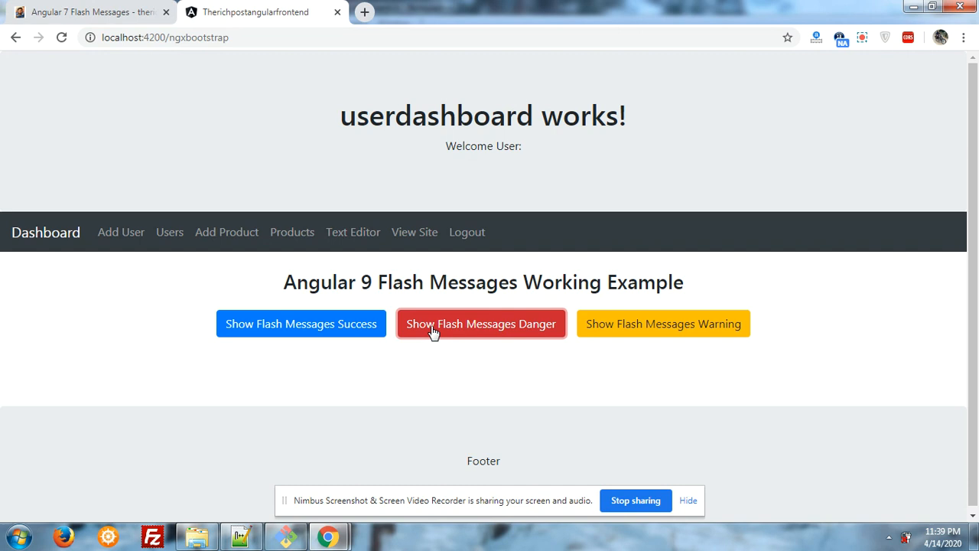
left_click(615, 333)
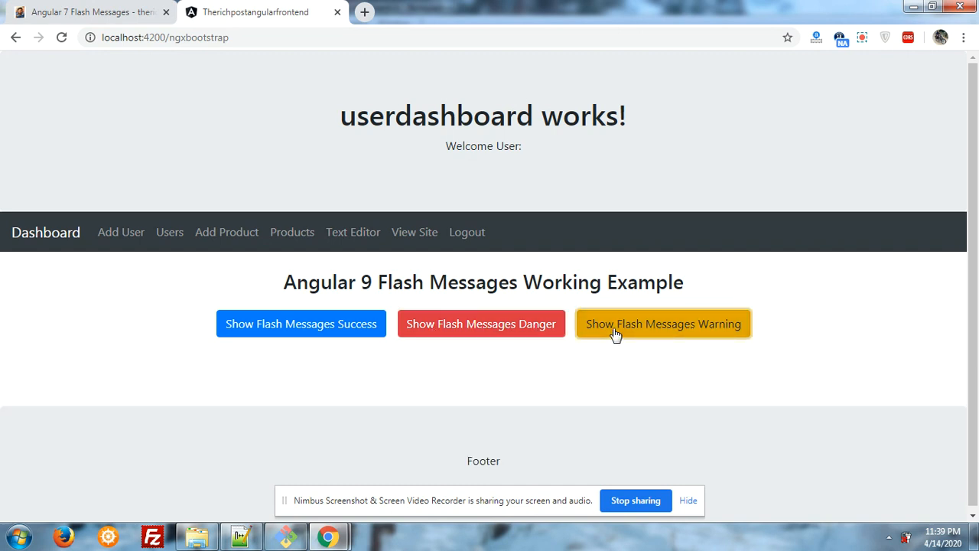
left_click(314, 331)
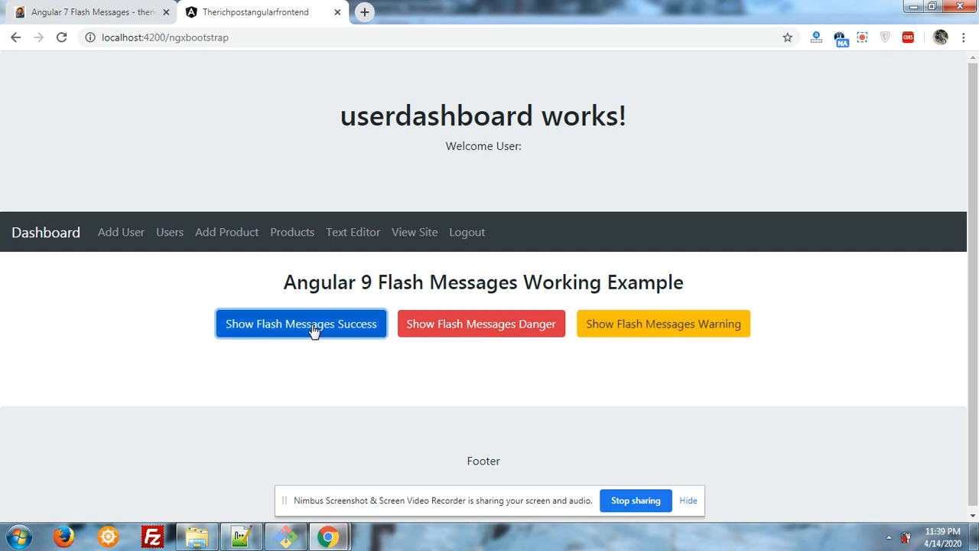
left_click(431, 324)
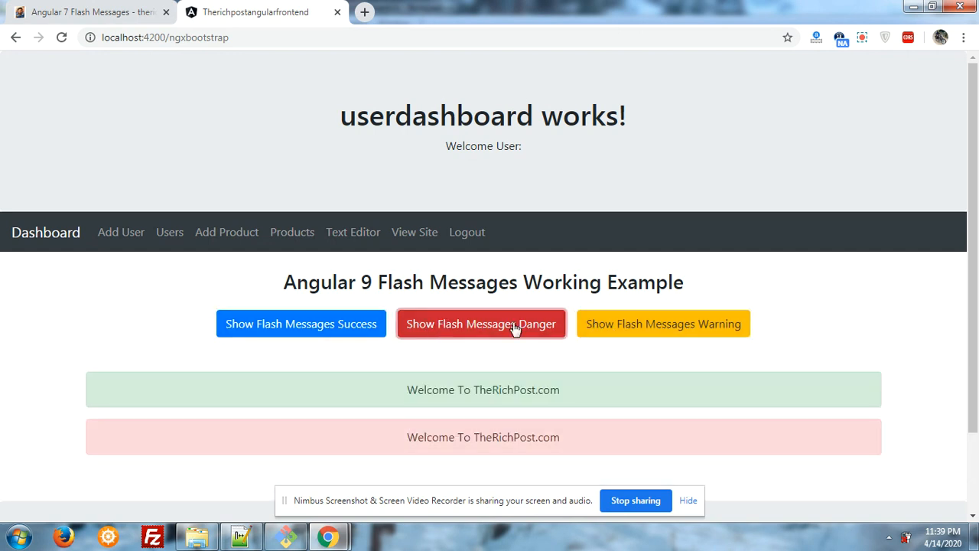
left_click(623, 325)
left_click(343, 322)
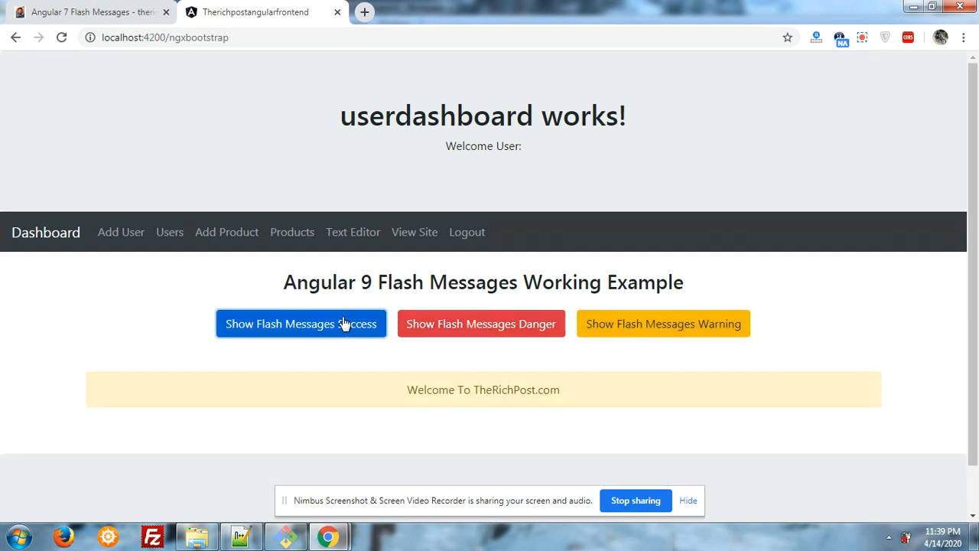
left_click(420, 324)
left_click(586, 324)
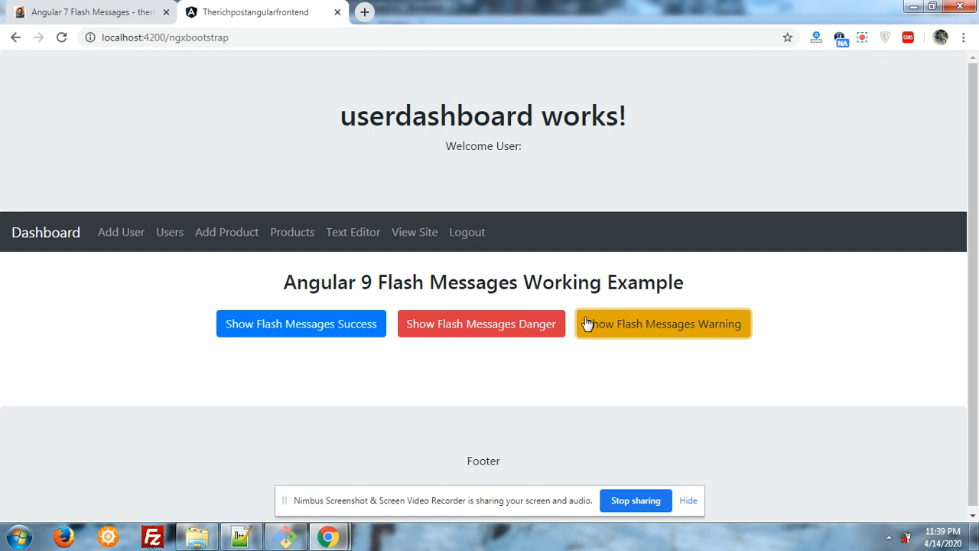
left_click(320, 329)
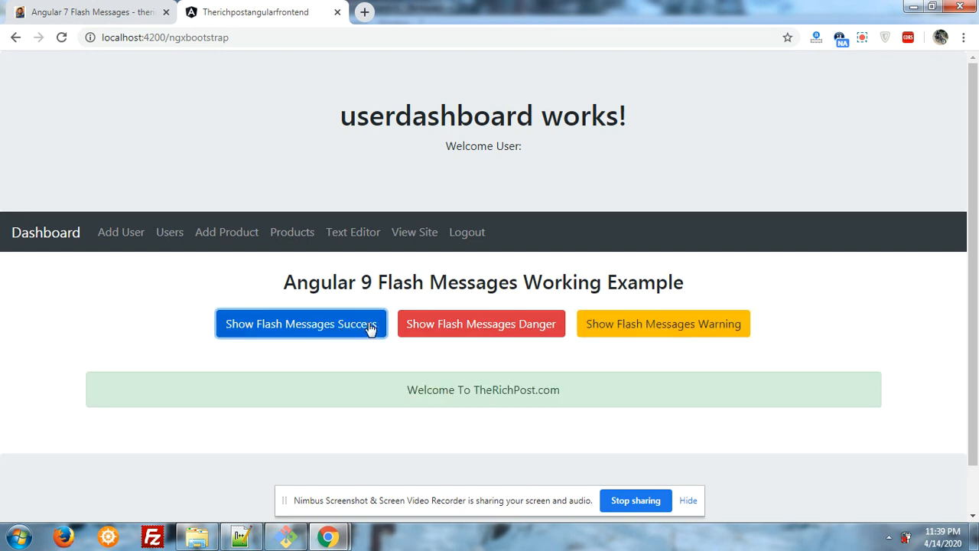
left_click(422, 331)
left_click(602, 326)
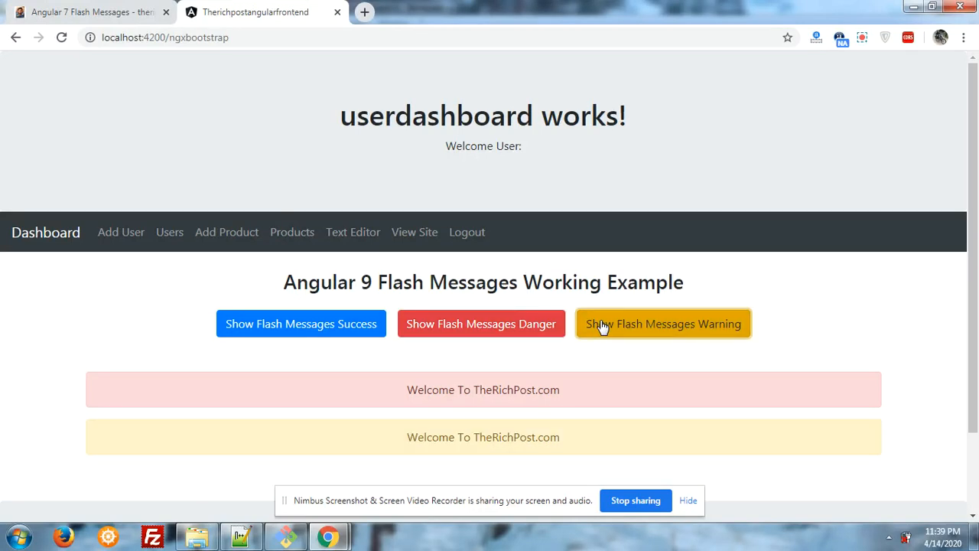